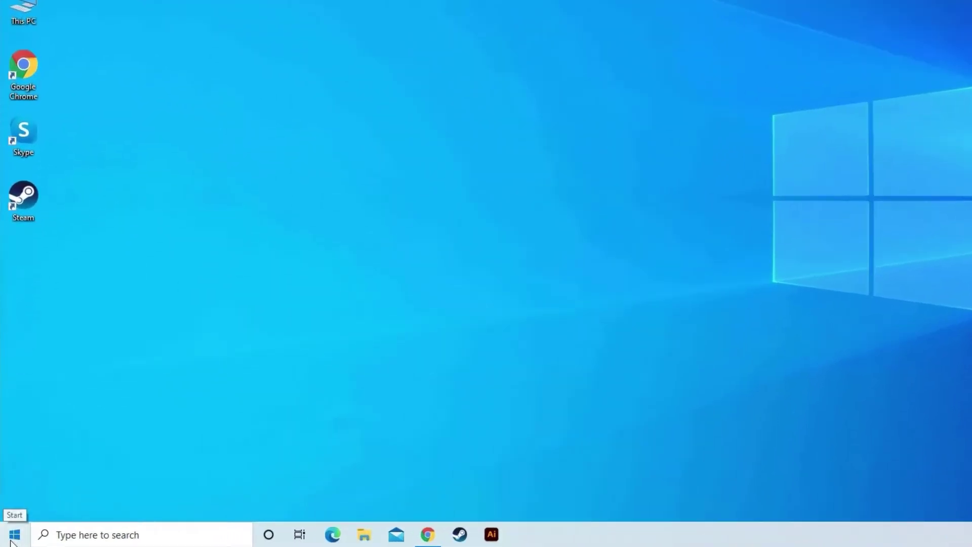
left_click(9, 539)
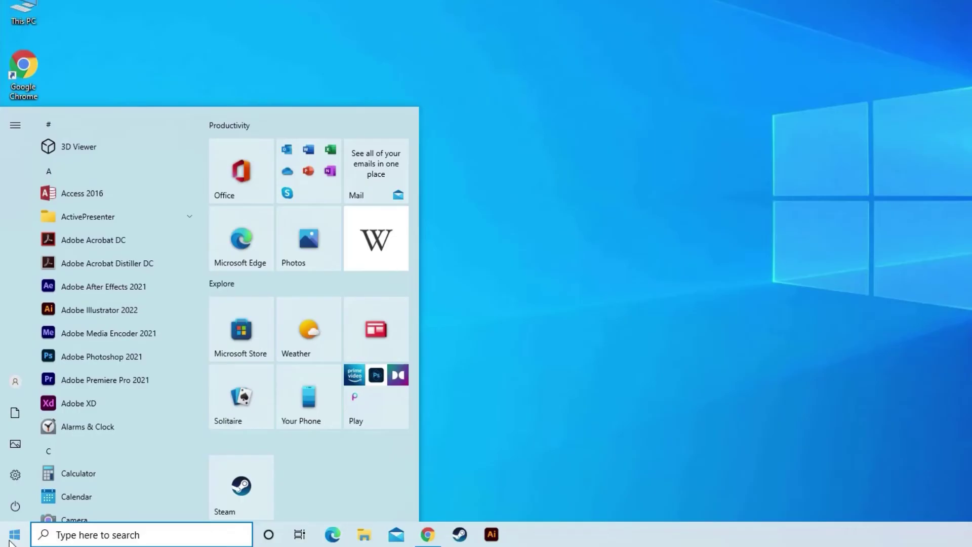
mouse_move(14, 480)
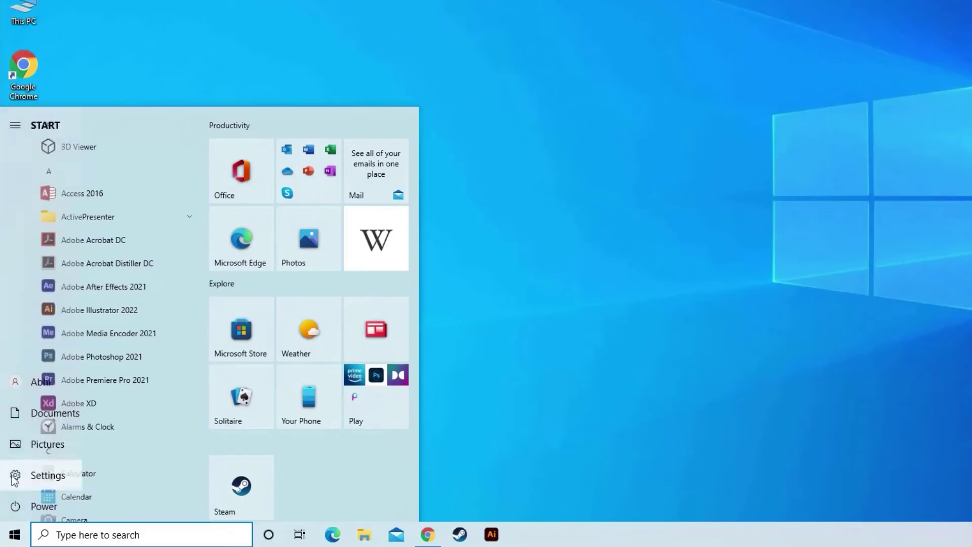
left_click(46, 477)
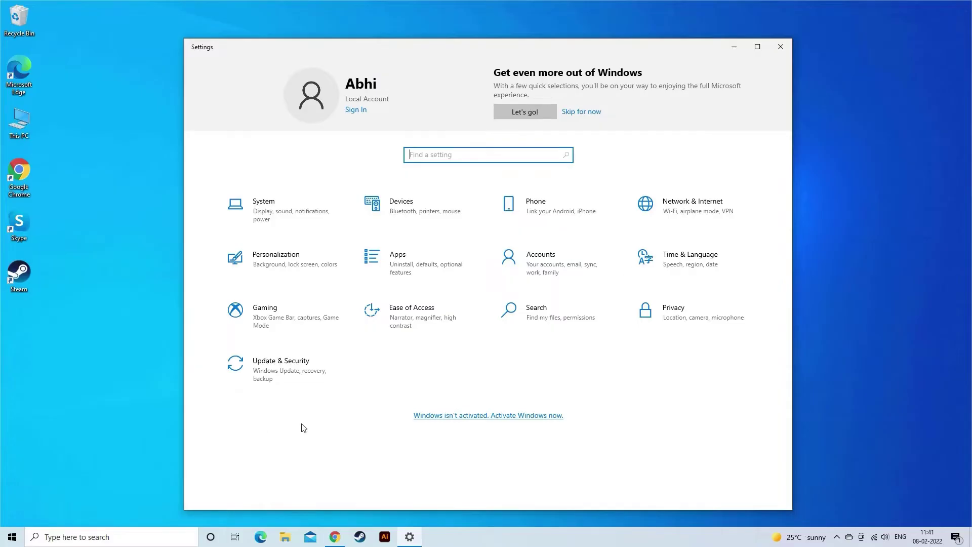
left_click(696, 214)
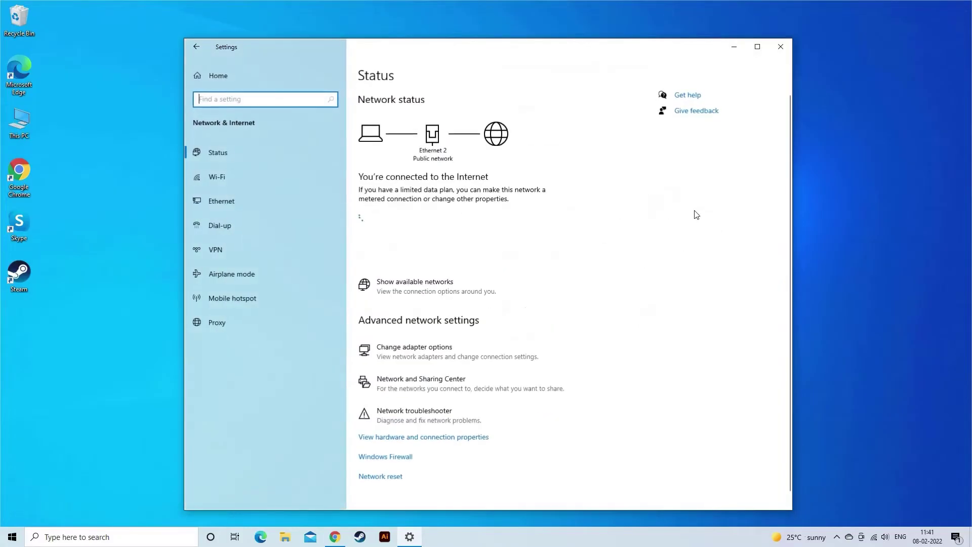
left_click(224, 203)
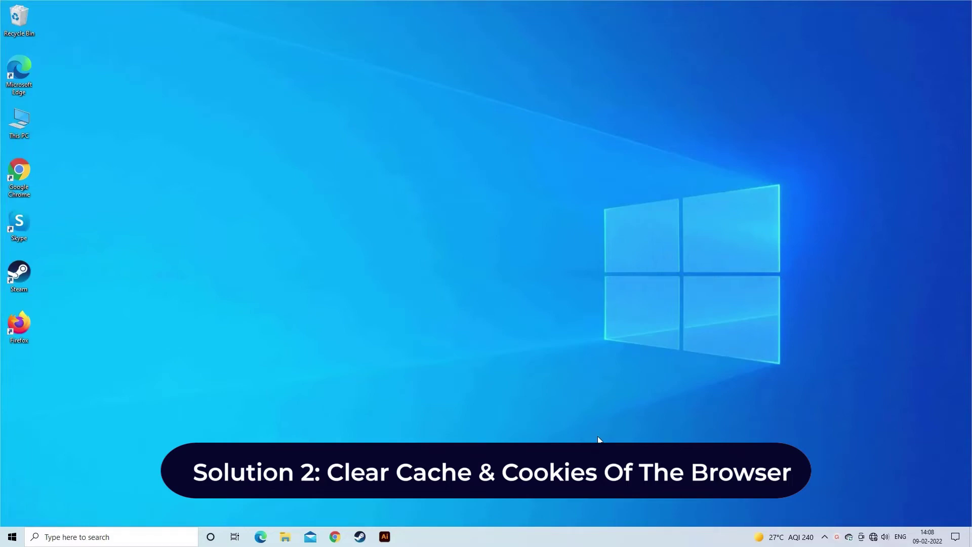
- Launch Chrome and clear browsing data, including cookies and cached files, for All time
left_click(336, 538)
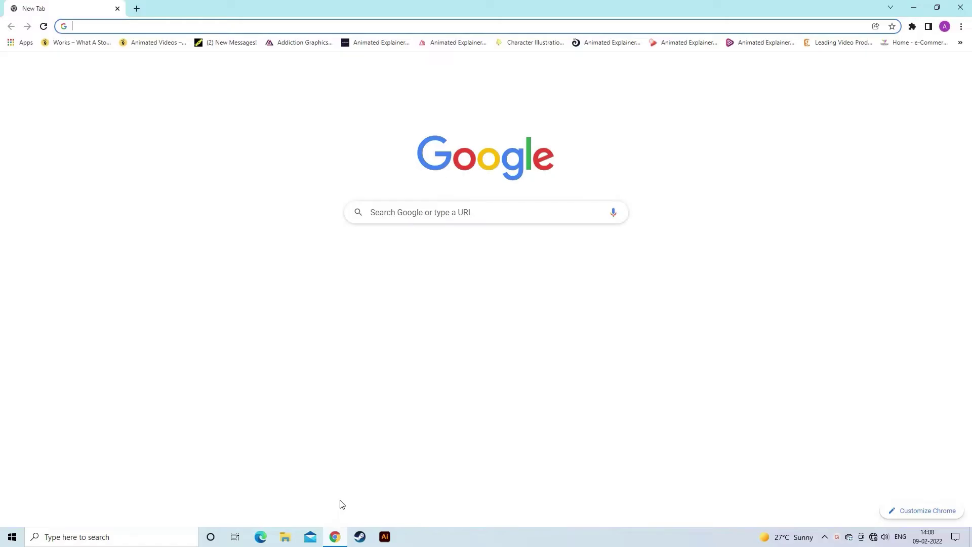
left_click(961, 28)
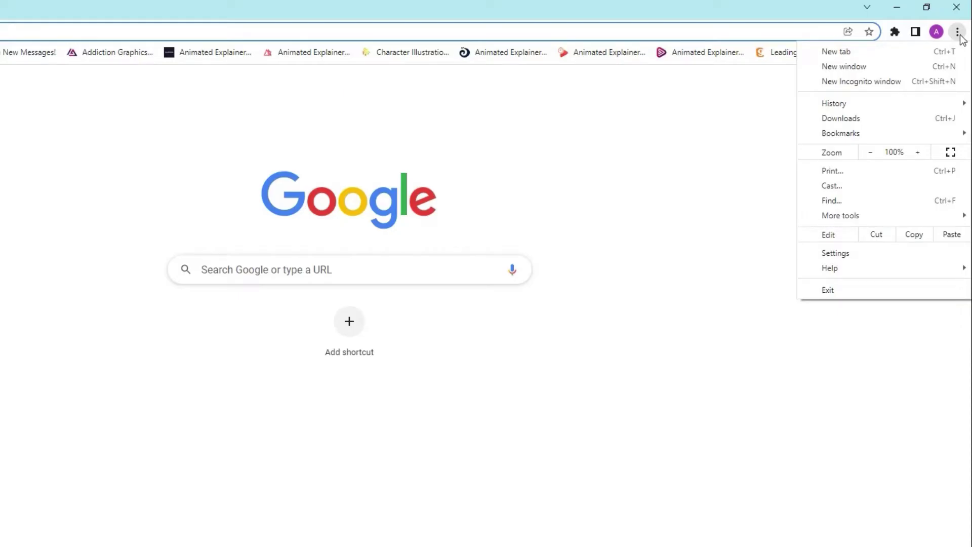
mouse_move(844, 101)
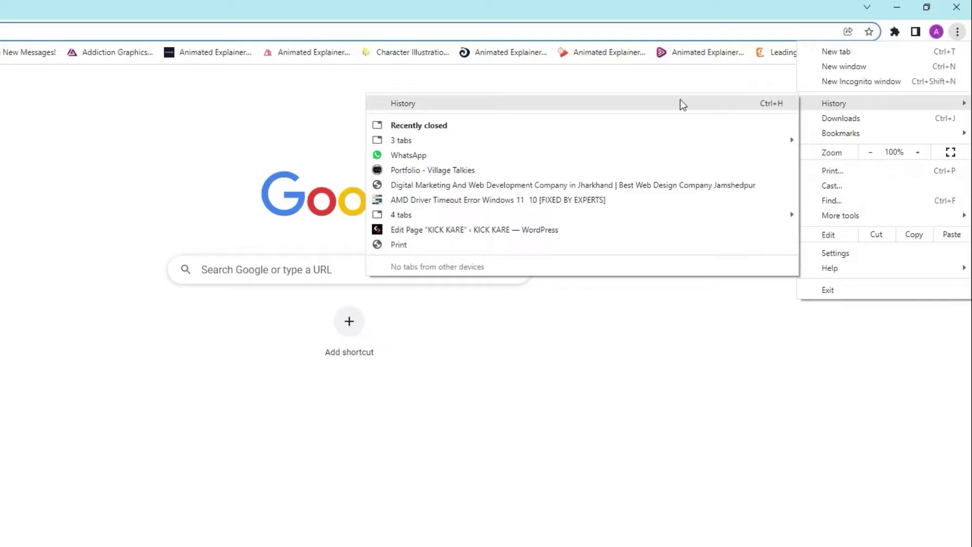
left_click(603, 108)
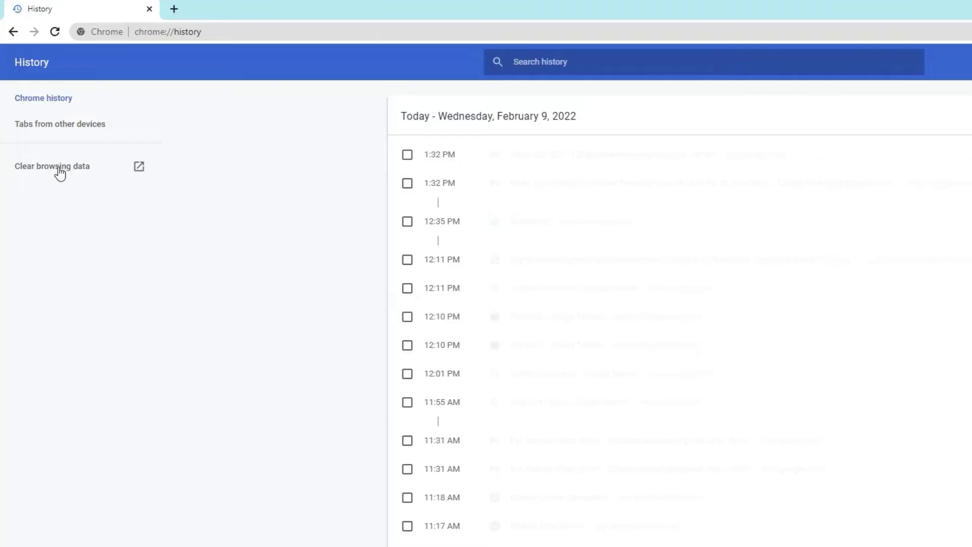
left_click(60, 172)
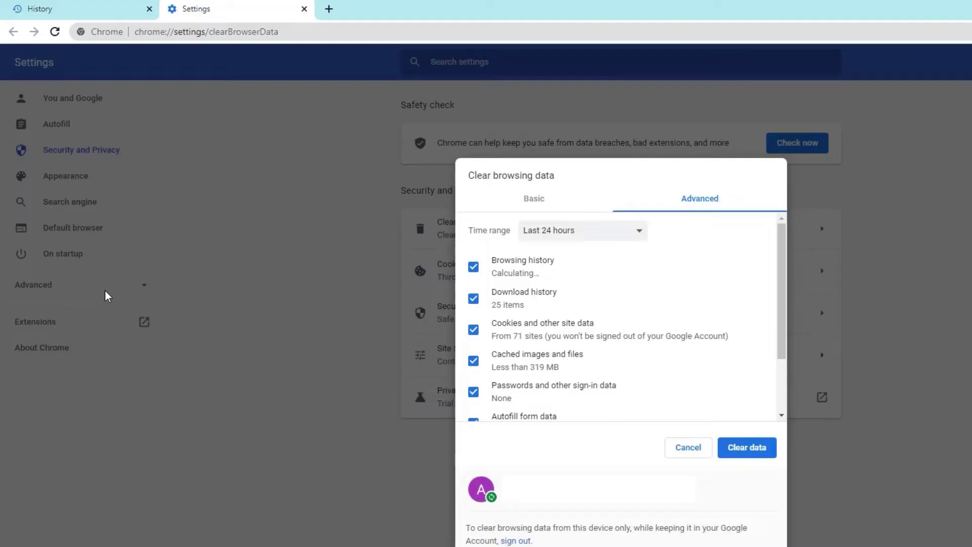
left_click(569, 221)
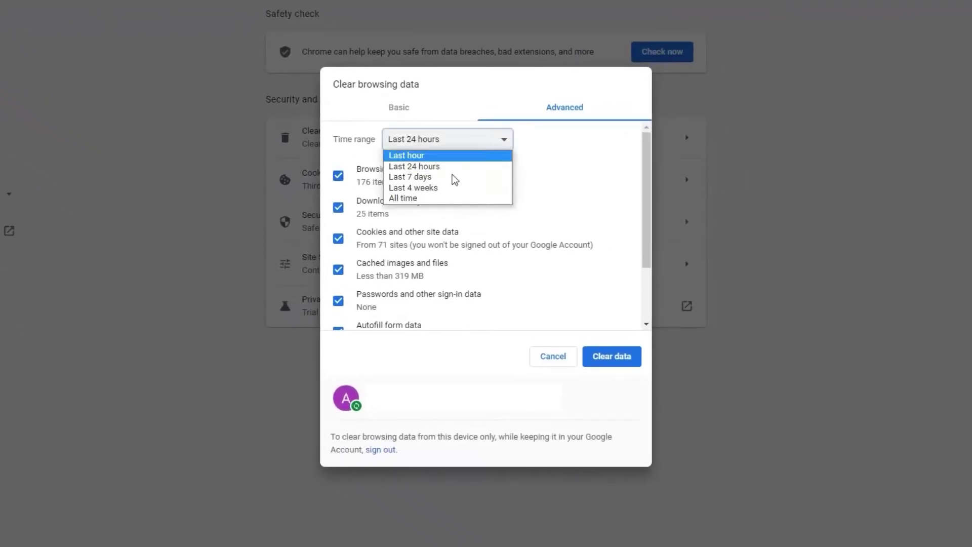
left_click(414, 203)
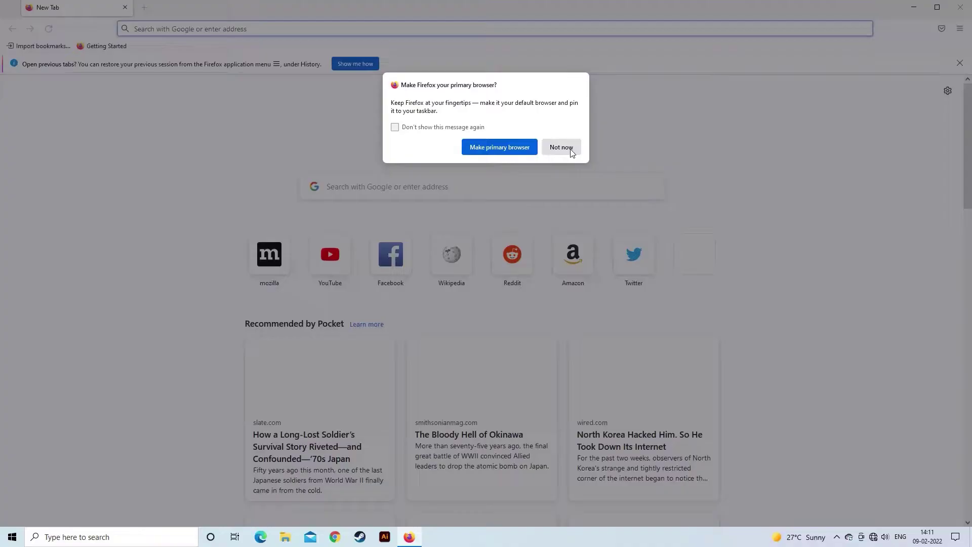
- Dismiss Firefox's primary-browser prompt and clear Cookies and Site Data under Privacy & Security
left_click(567, 148)
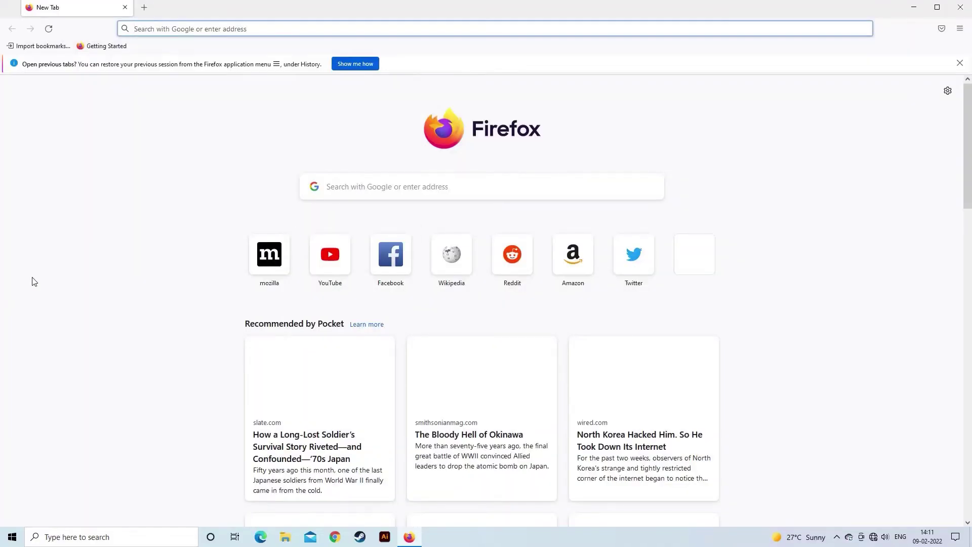
left_click(961, 29)
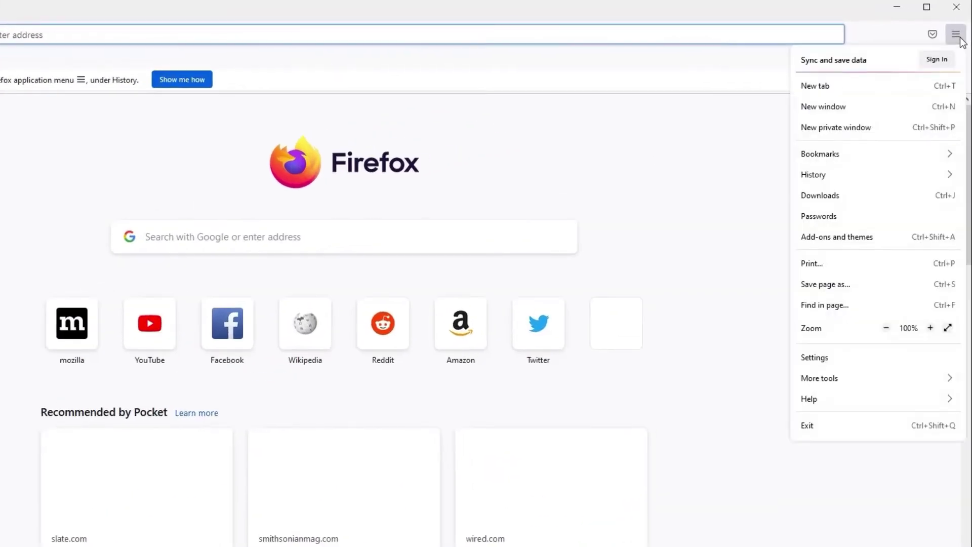
left_click(899, 357)
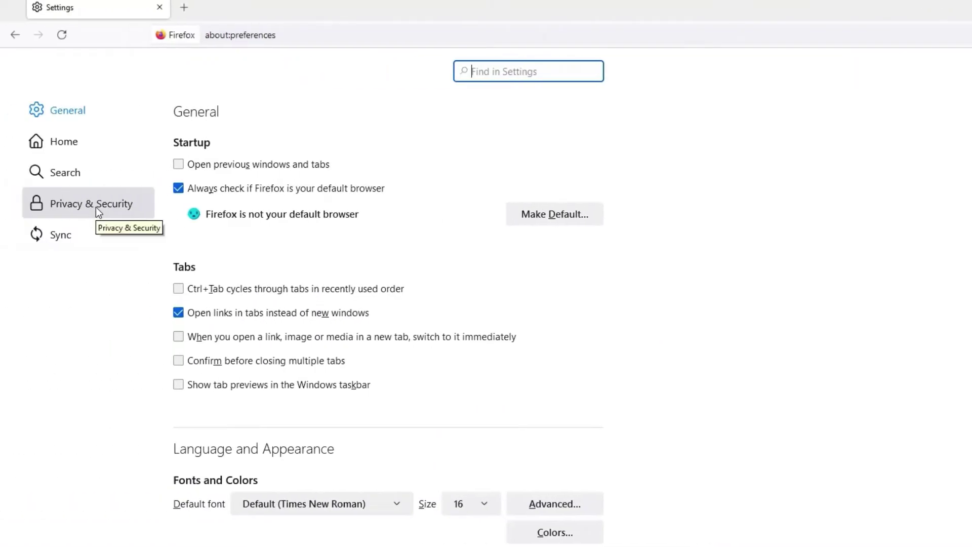
left_click(95, 208)
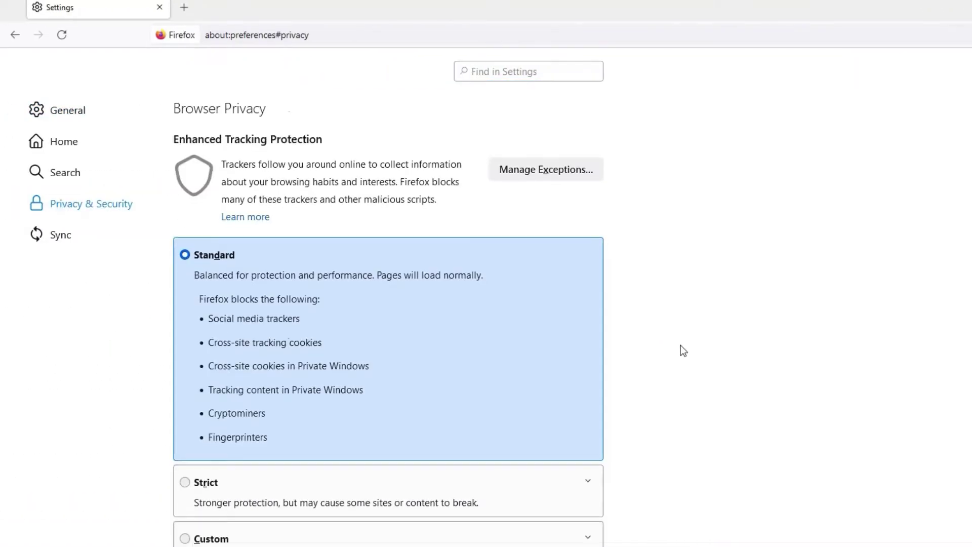
scroll(680, 346, "down", 5)
scroll(681, 345, "down", 2)
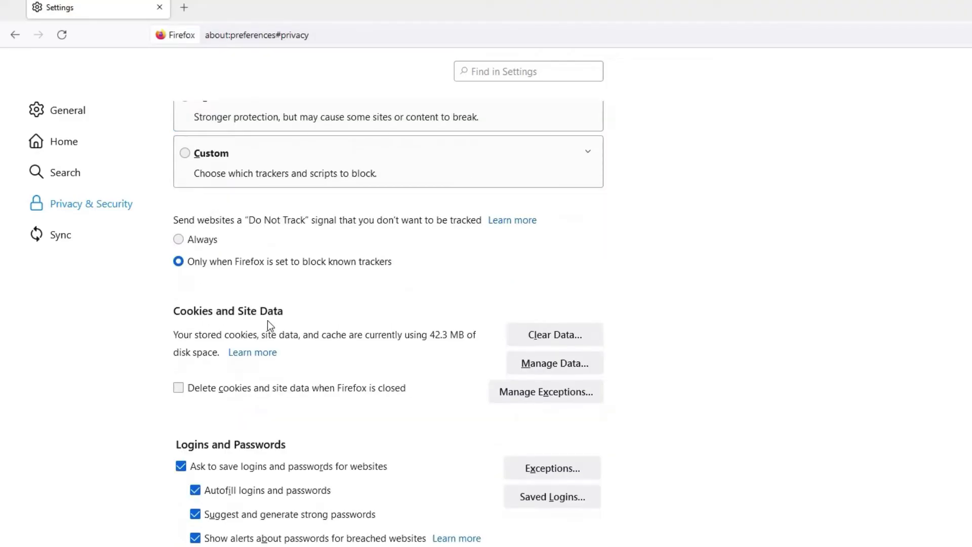
left_click(559, 336)
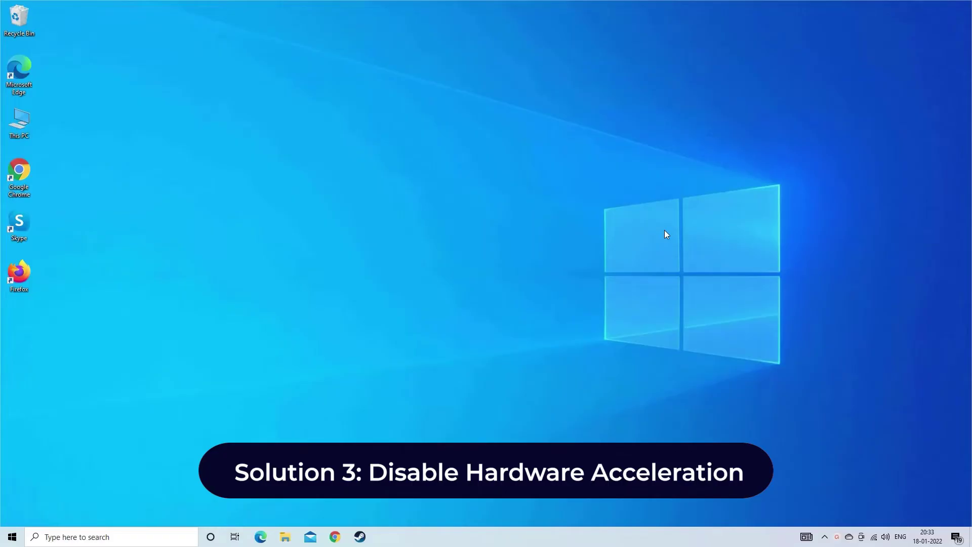
- Launch Chrome and switch off 'Use hardware acceleration when available' in Advanced > System settings
left_click(335, 536)
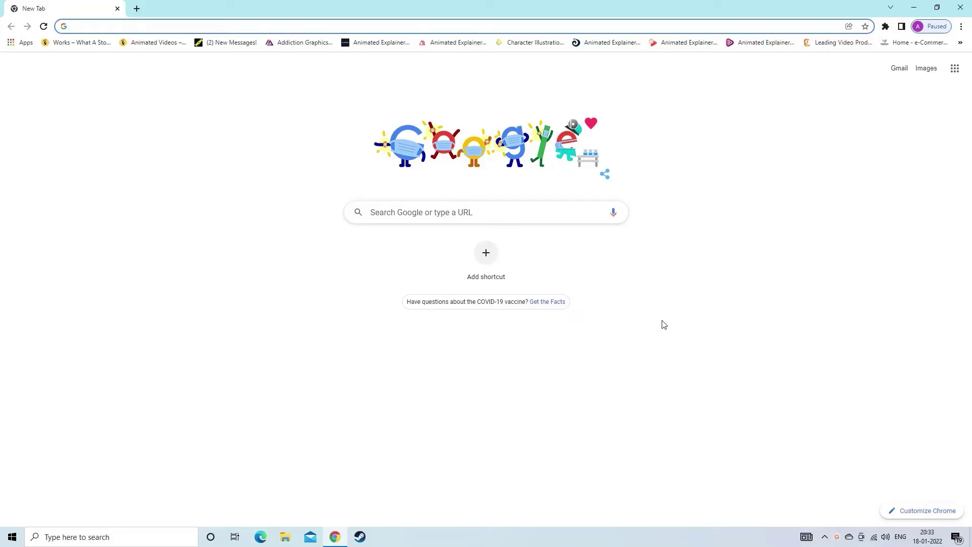
left_click(961, 26)
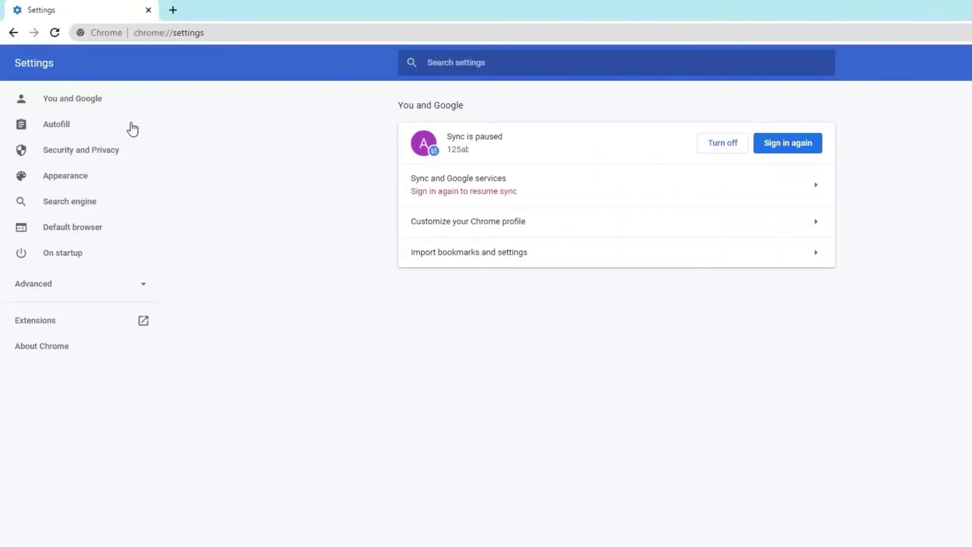
left_click(50, 293)
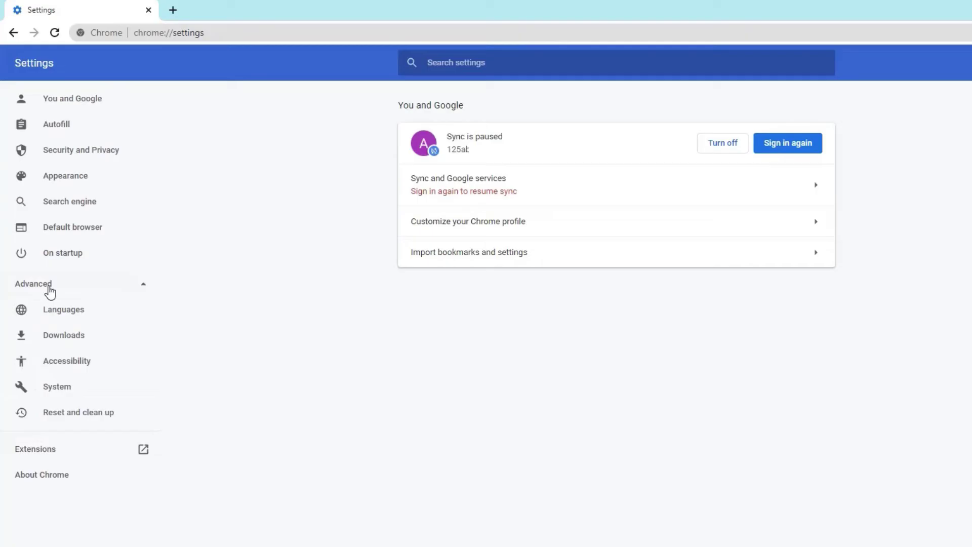
left_click(55, 389)
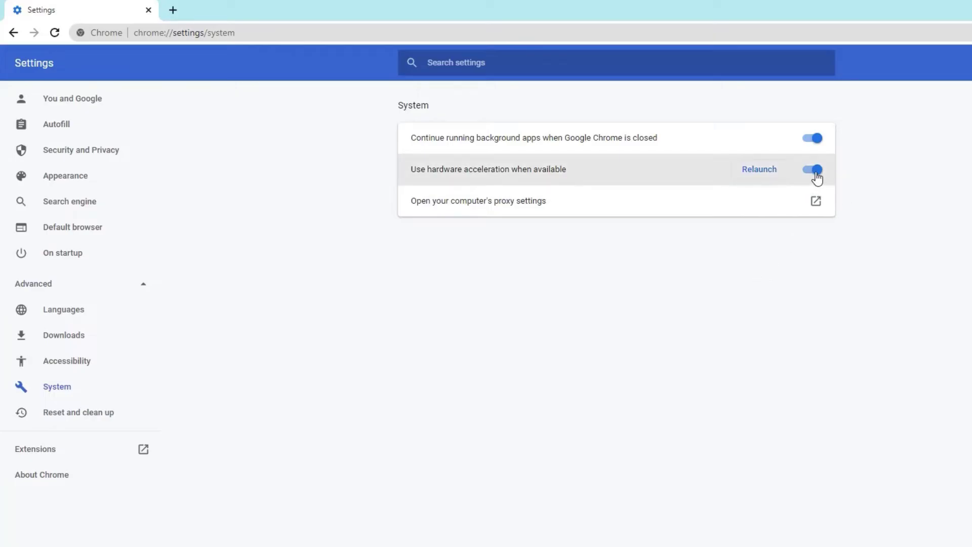
left_click(814, 170)
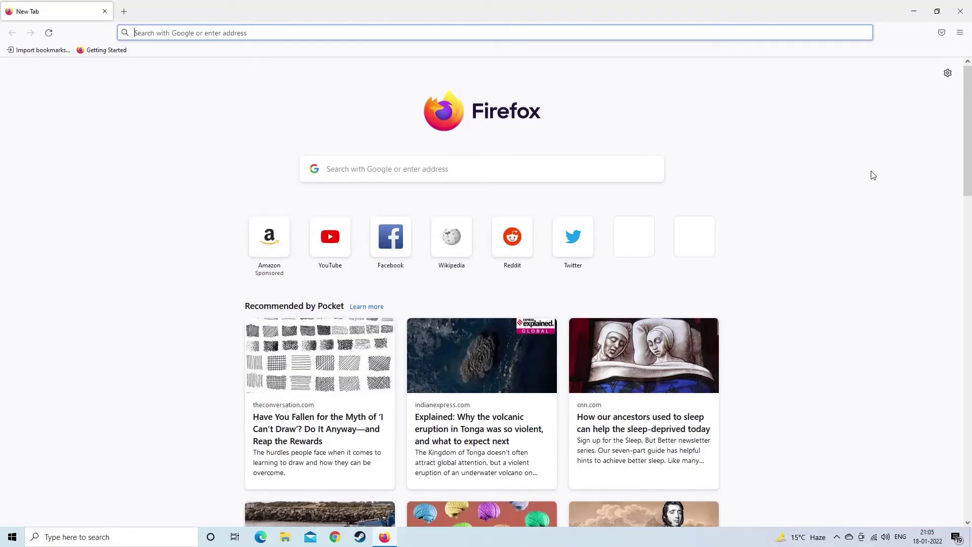
- Uncheck Firefox's 'Use recommended performance settings' and 'Use hardware acceleration when available', then close Firefox
left_click(960, 33)
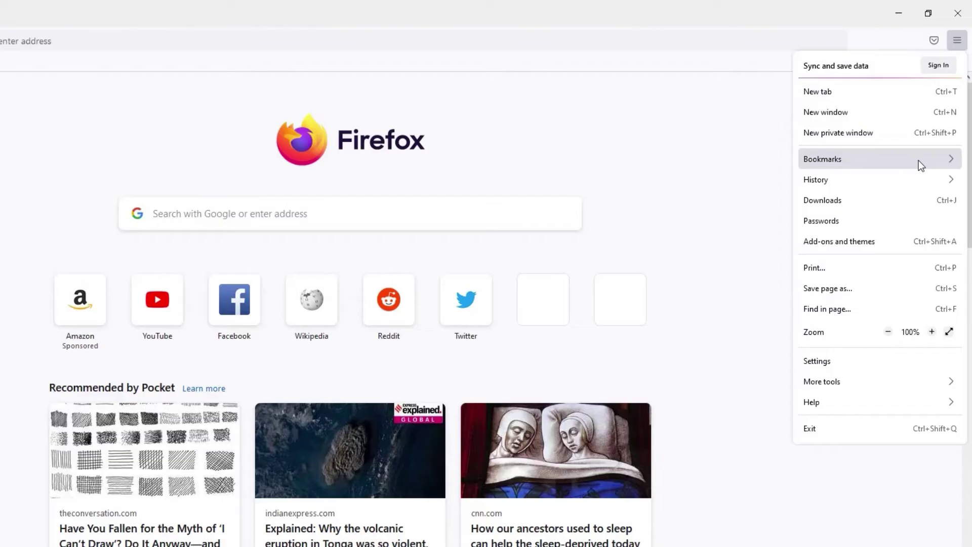
left_click(836, 360)
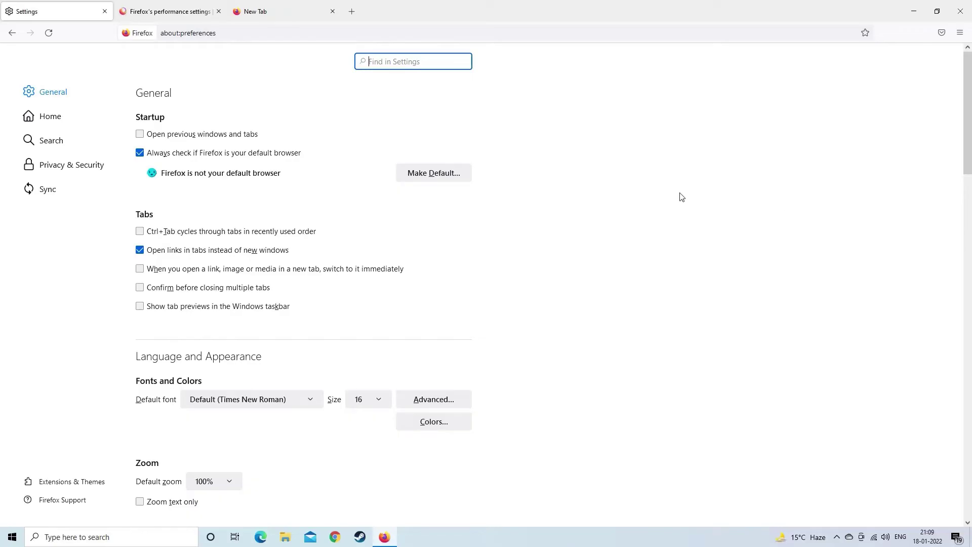
scroll(296, 221, "down", 10)
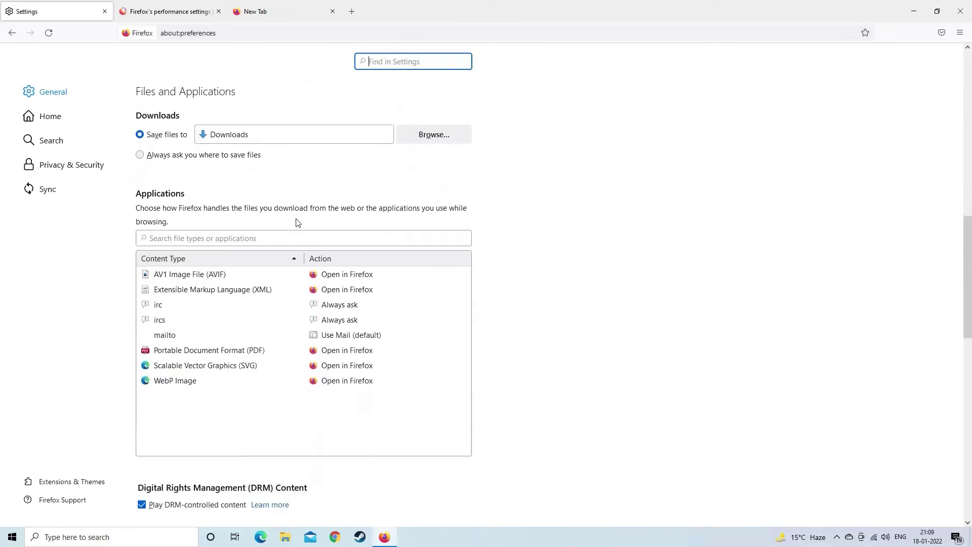
scroll(298, 223, "down", 4)
scroll(297, 223, "down", 5)
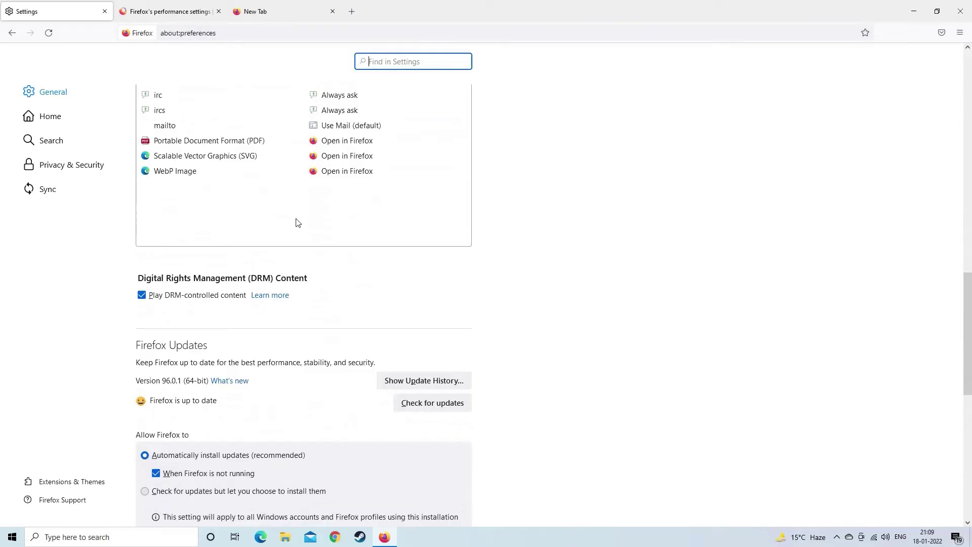
scroll(297, 223, "down", 3)
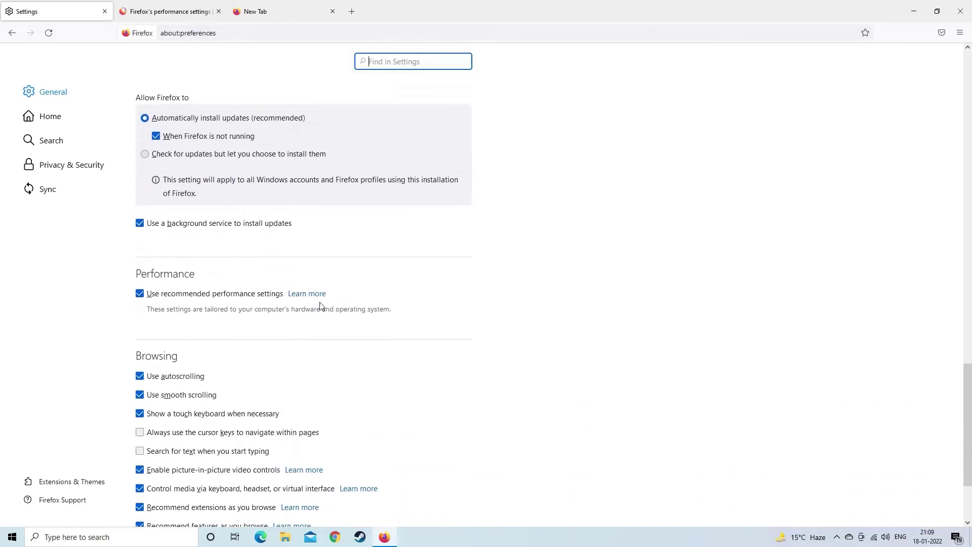
left_click(140, 294)
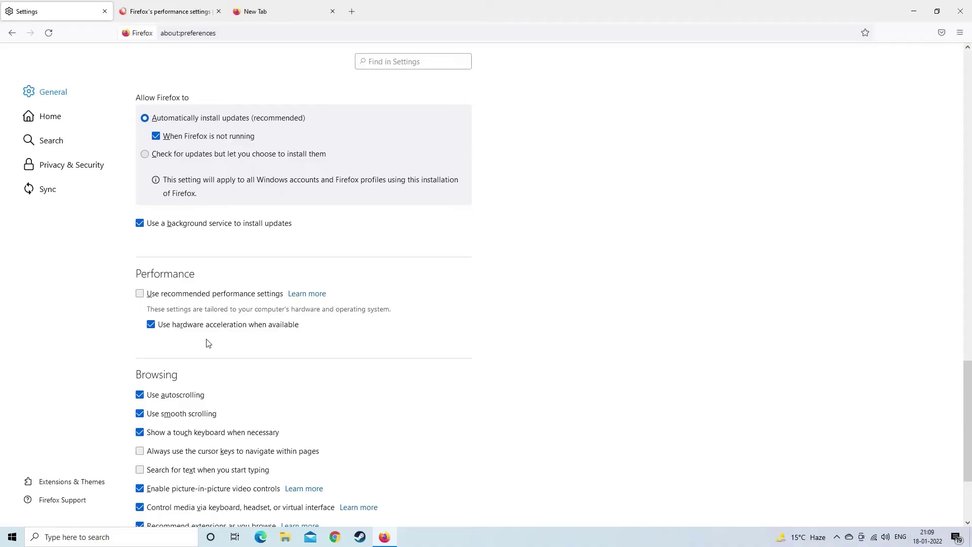
left_click(151, 324)
left_click(961, 10)
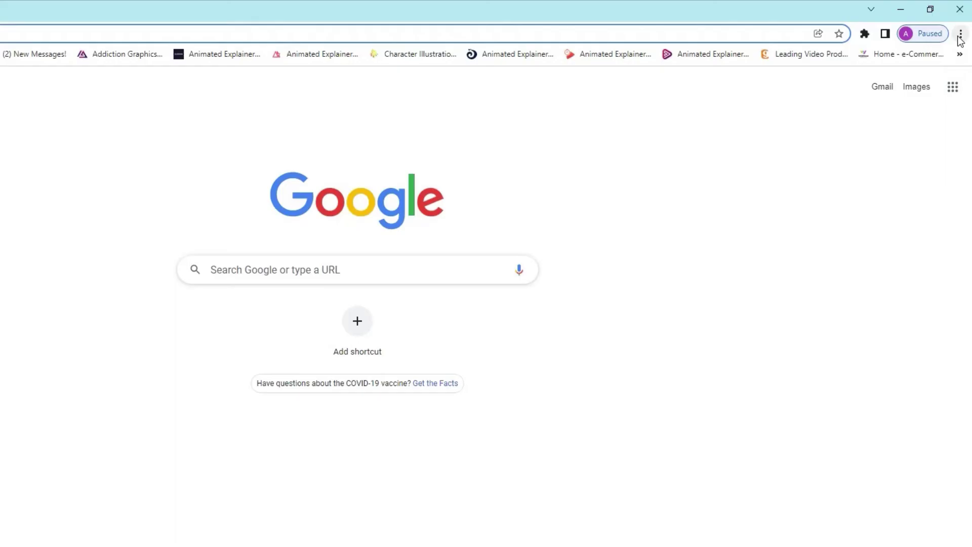
- Open Help > About Google Chrome to confirm version 97.0.4692.71 is up to date
left_click(961, 35)
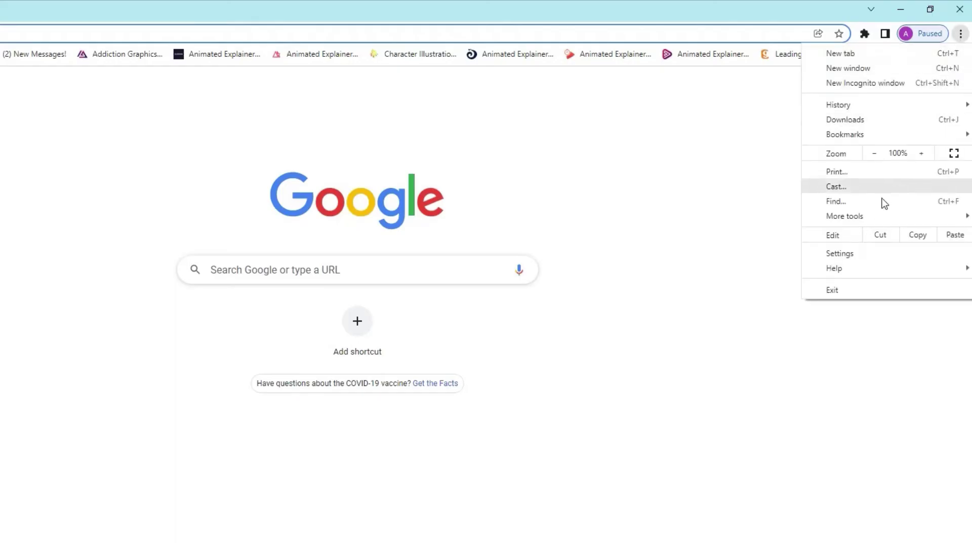
mouse_move(843, 272)
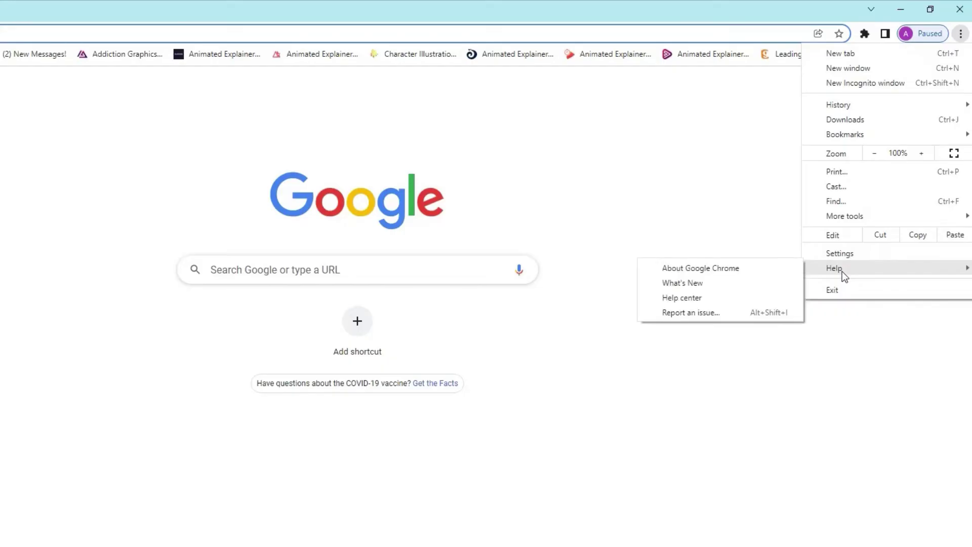
left_click(742, 269)
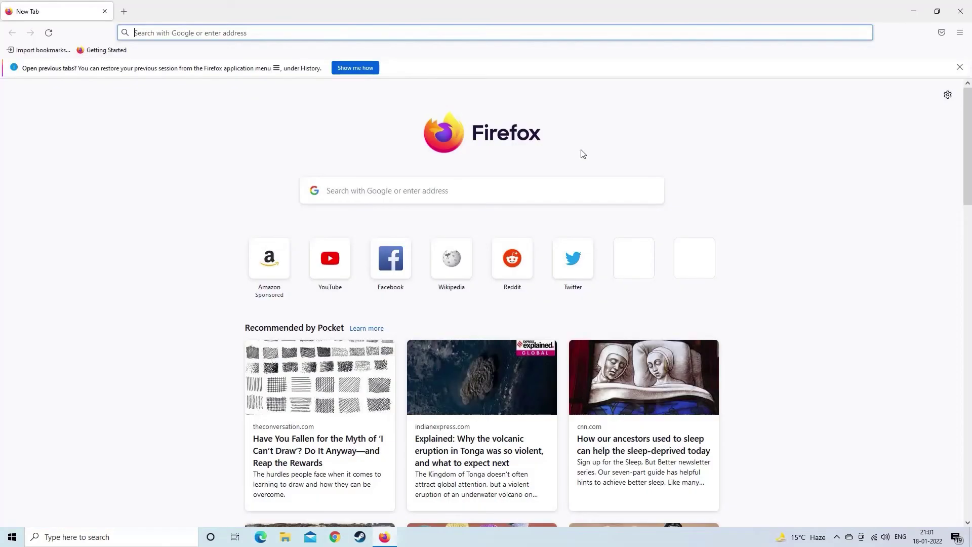
- Check in Help > About Firefox that version 96.0.1 is up to date, then close it
left_click(781, 161)
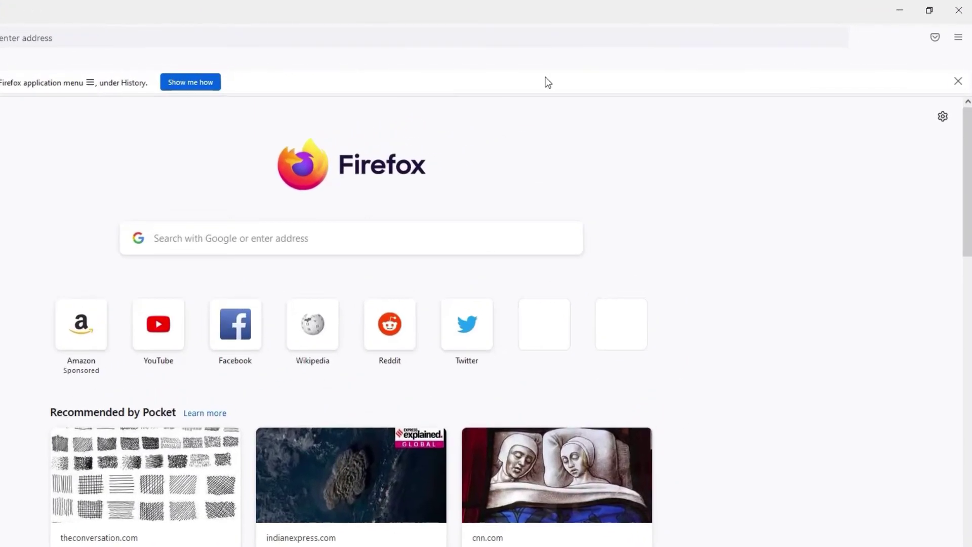
left_click(958, 38)
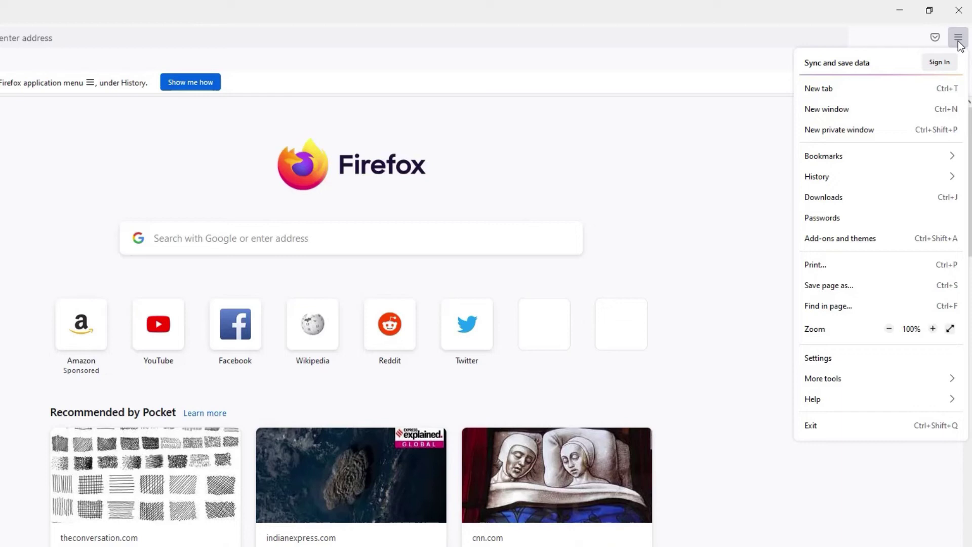
left_click(904, 402)
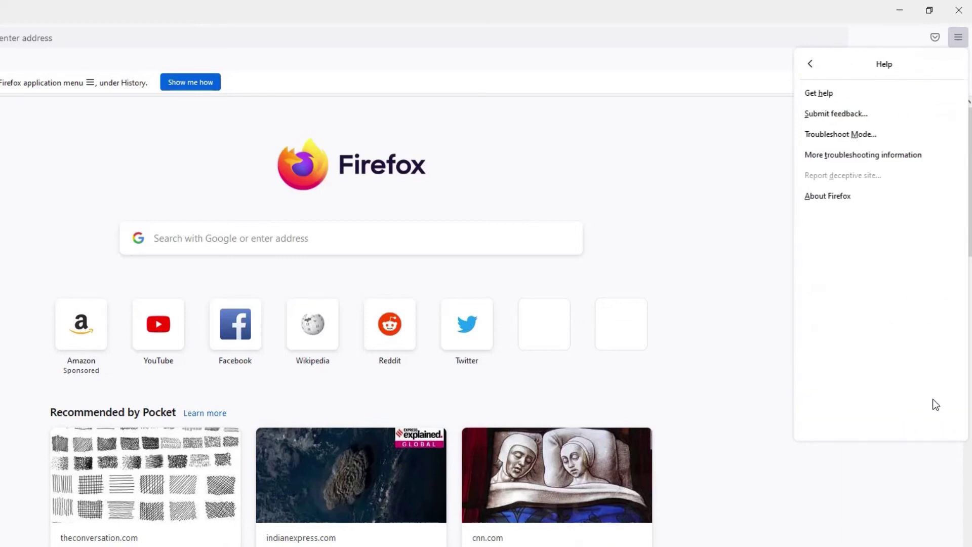
left_click(827, 196)
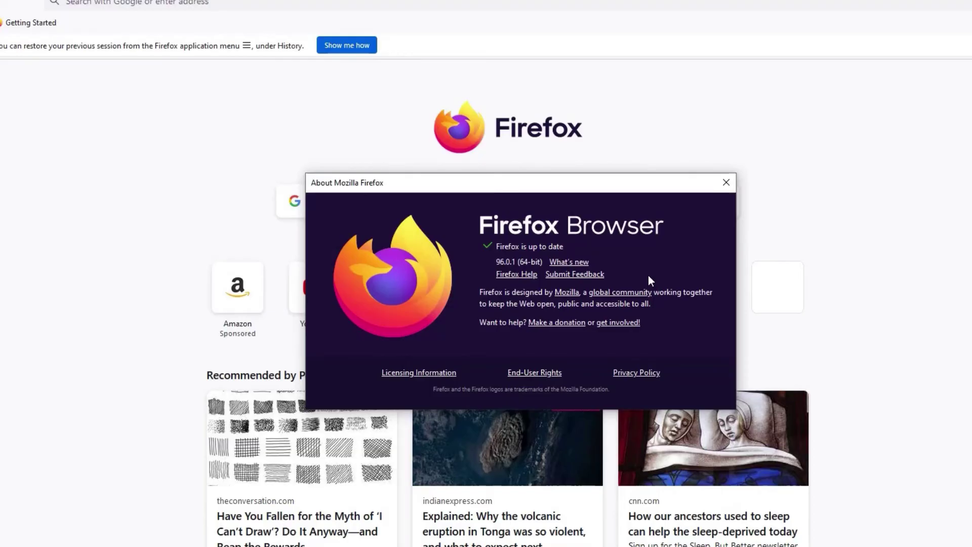
left_click(726, 183)
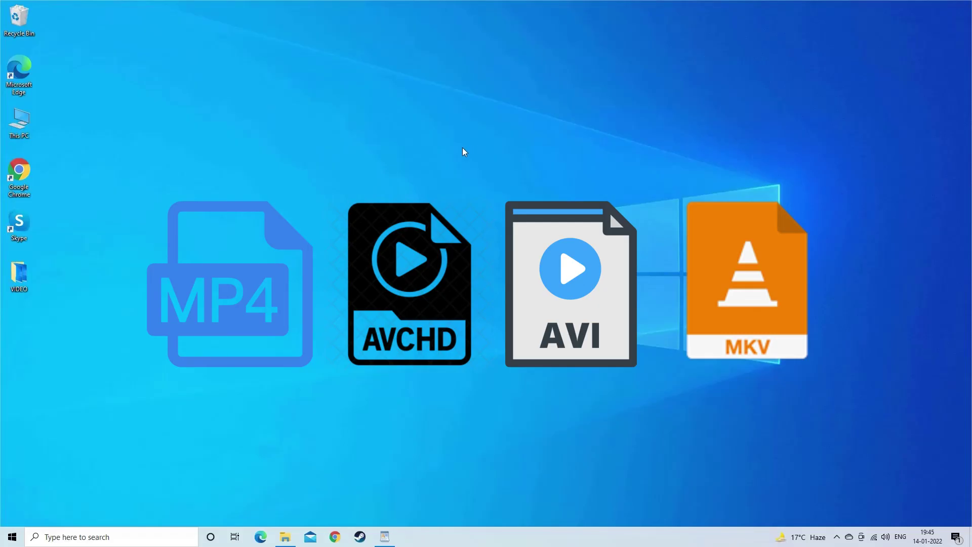
- Run StellarRepairforVideo from Downloads\Programs in English, accepting the licence and default folders
double_click(12, 126)
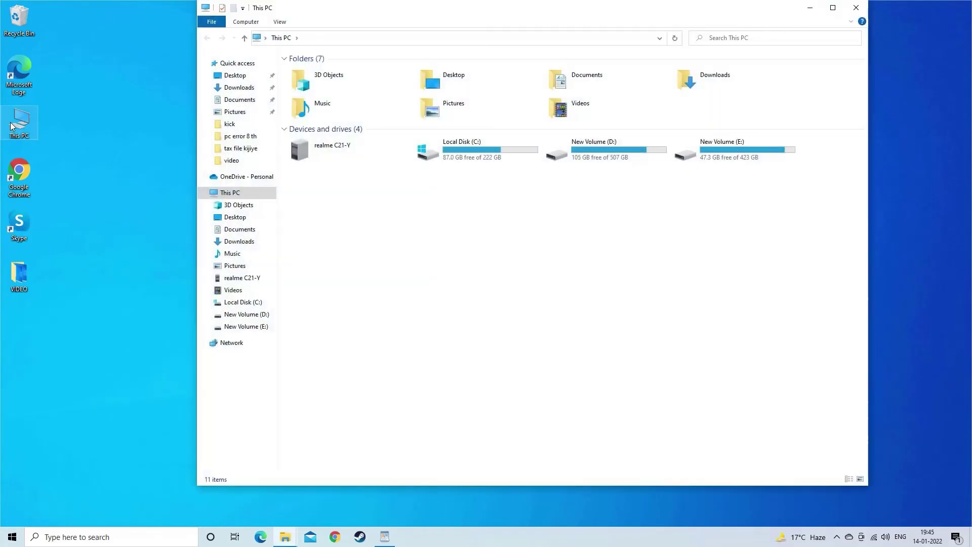
left_click(239, 87)
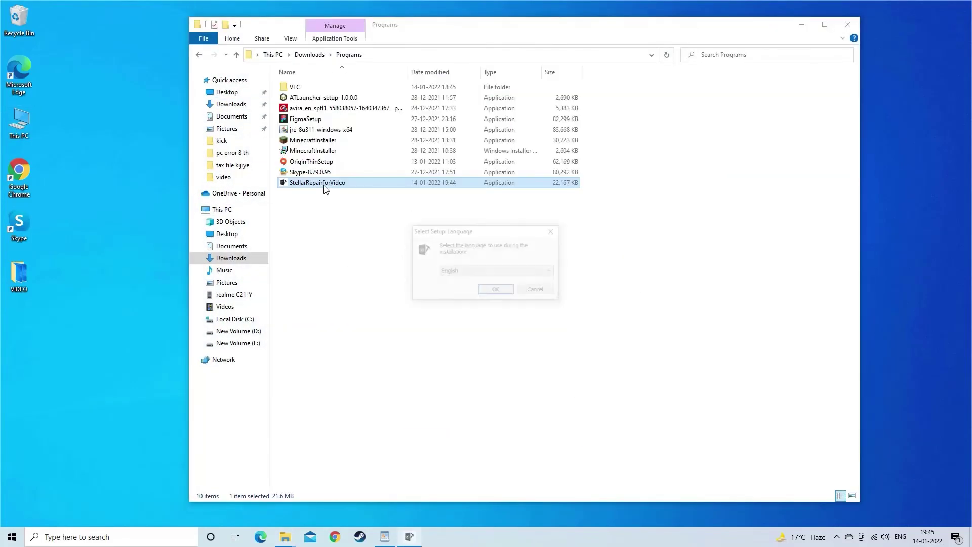
left_click(495, 290)
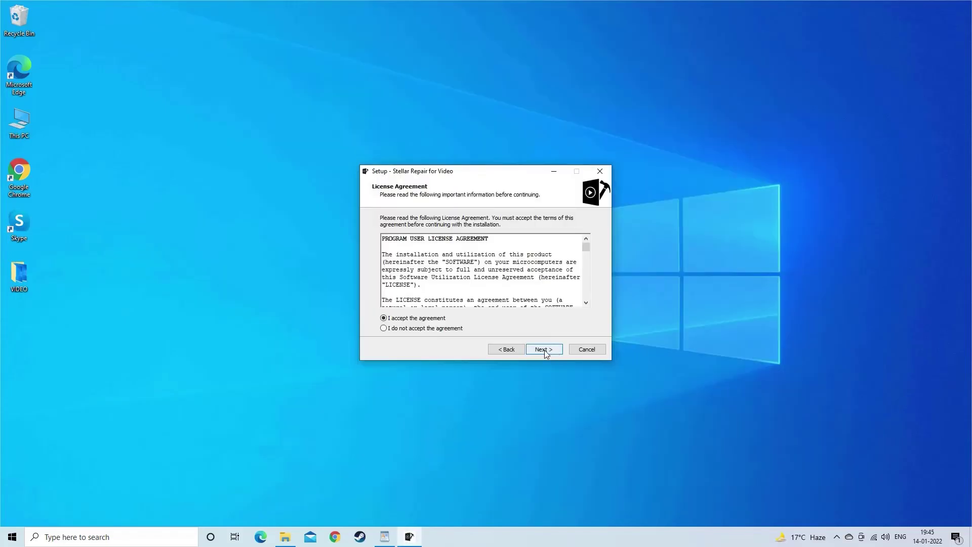
left_click(544, 349)
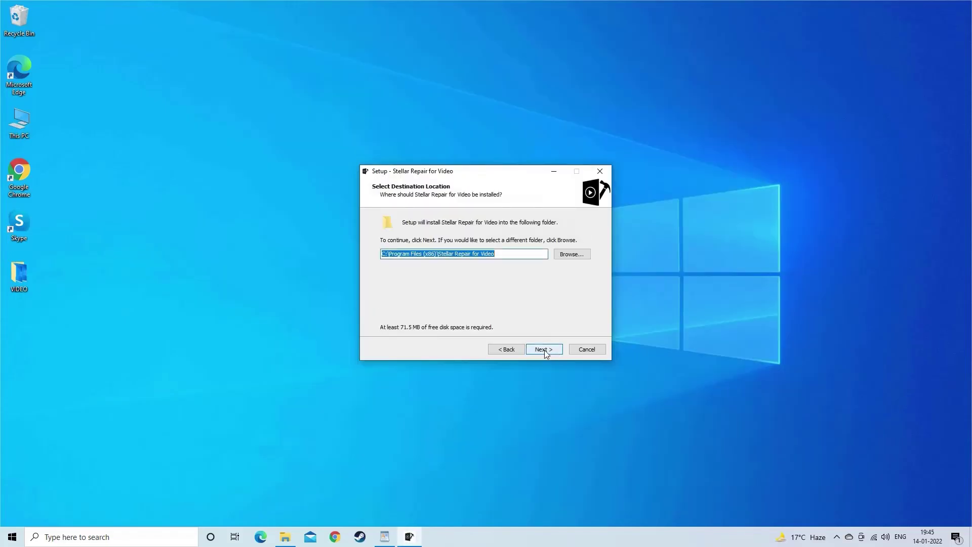
left_click(544, 349)
left_click(543, 350)
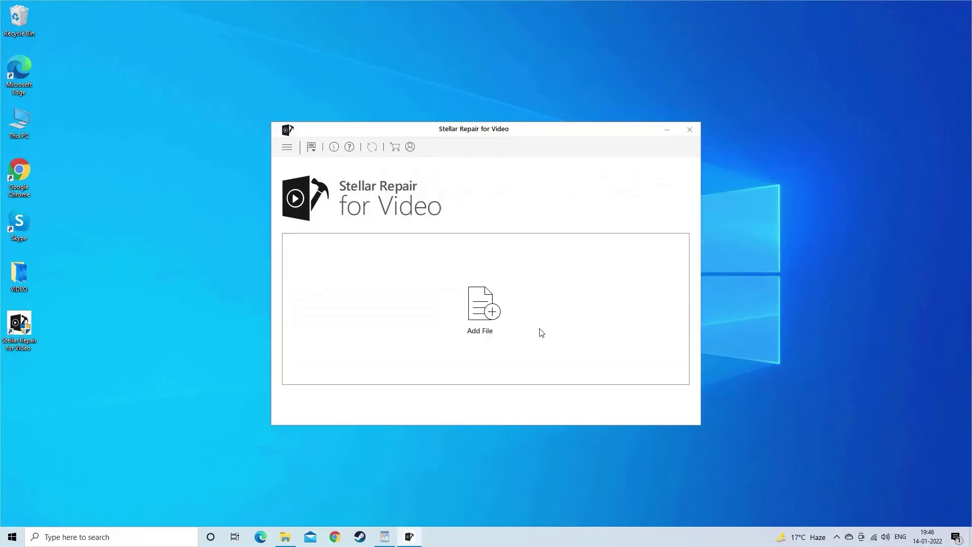
- Add WINDOW.AVI from the desktop VIDEO folder, repair it, and acknowledge the completion message
left_click(490, 313)
double_click(409, 219)
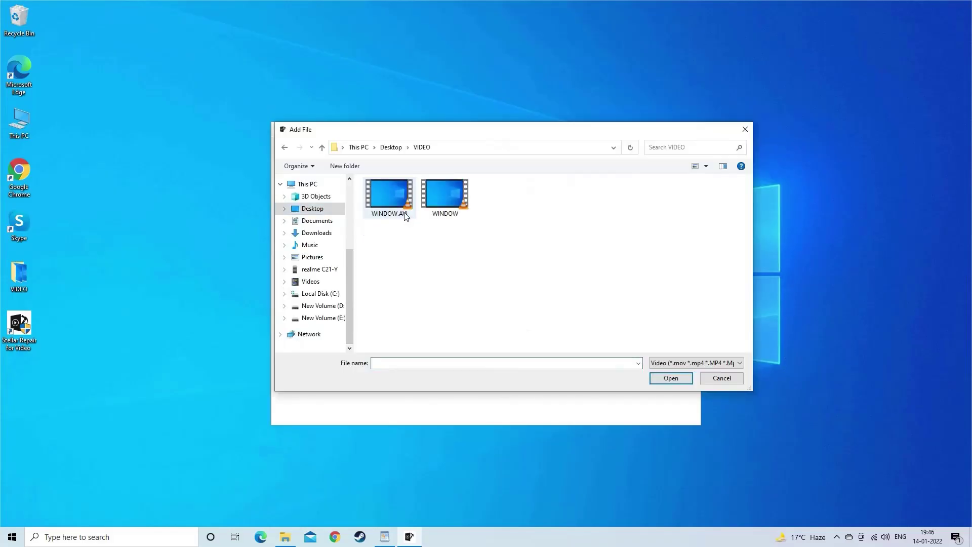
double_click(389, 210)
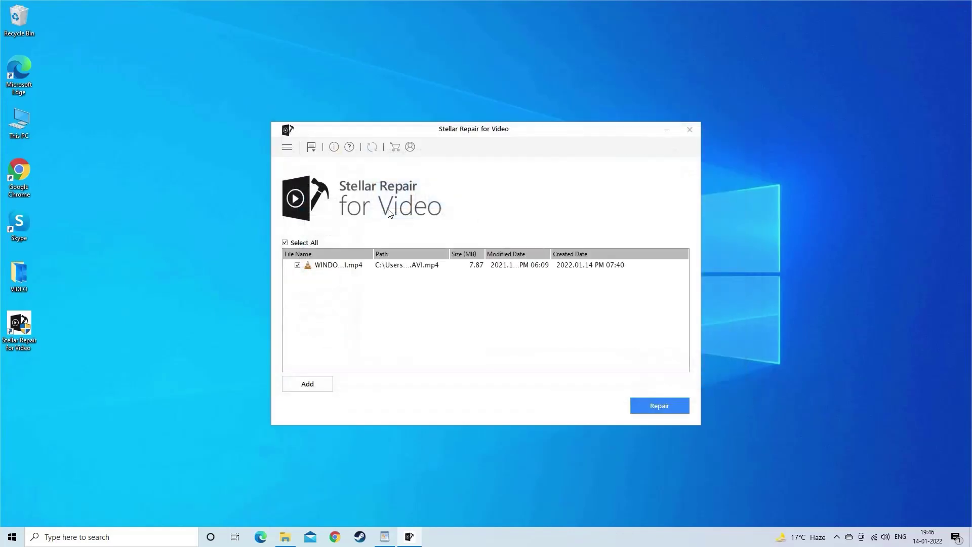
left_click(657, 408)
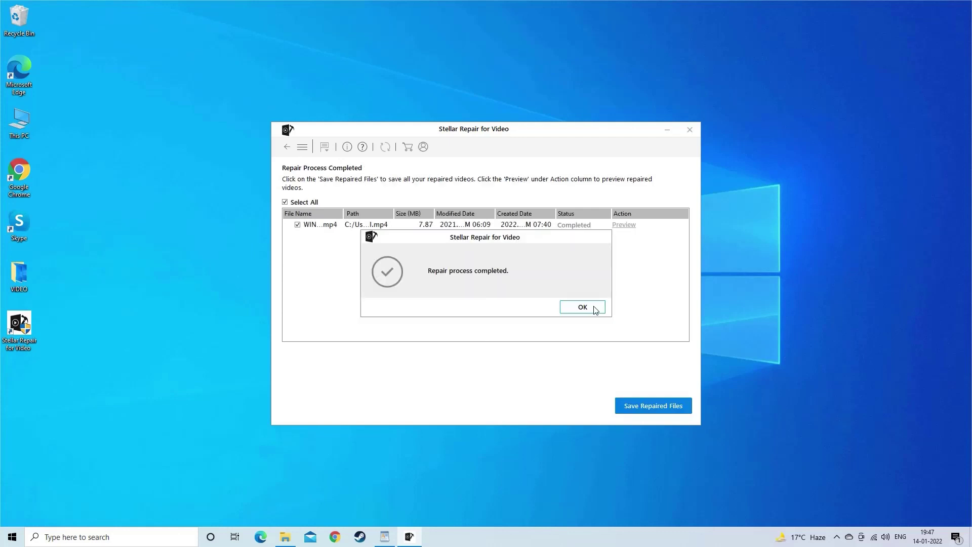
left_click(595, 309)
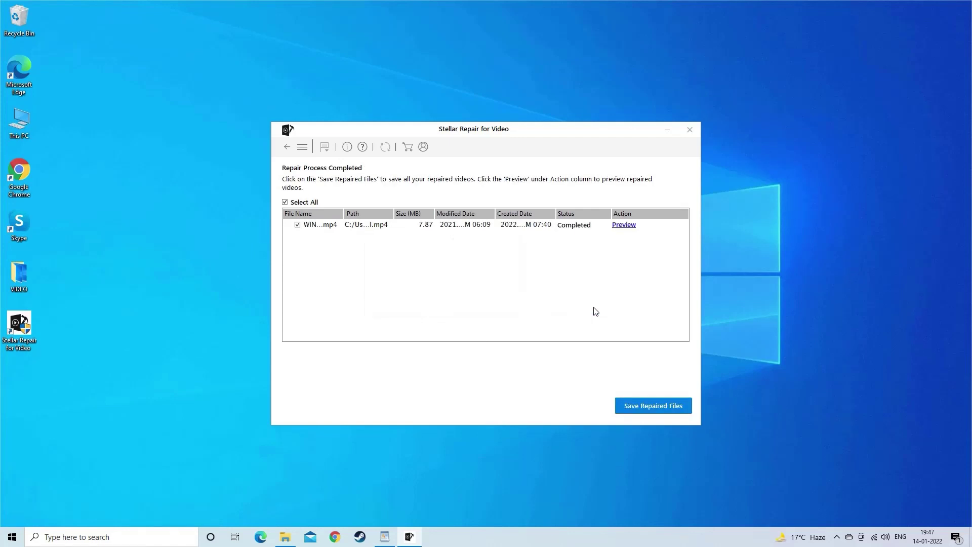